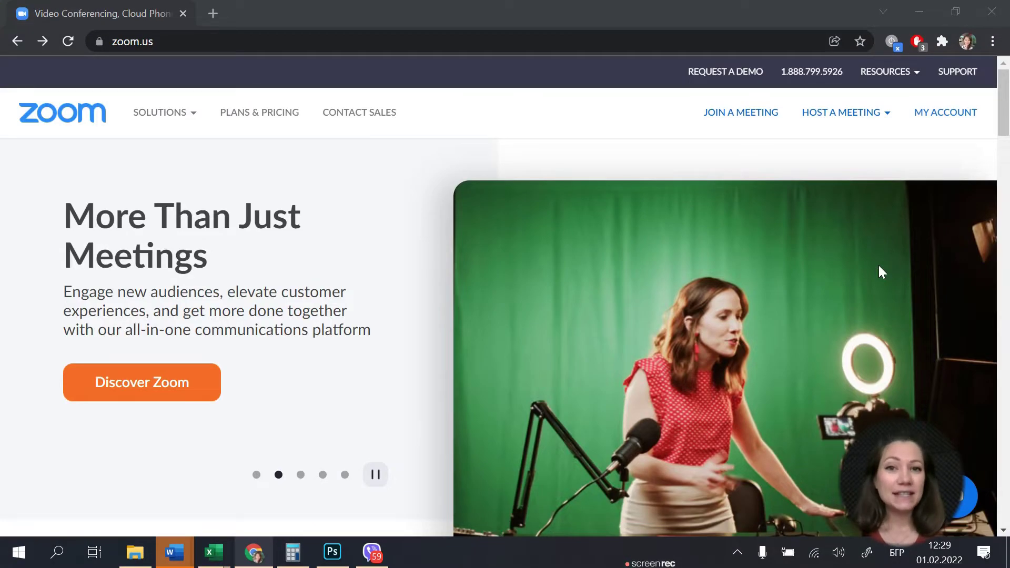
# Open the Account Settings page under Account Management in the Zoom account
pyautogui.click(950, 116)
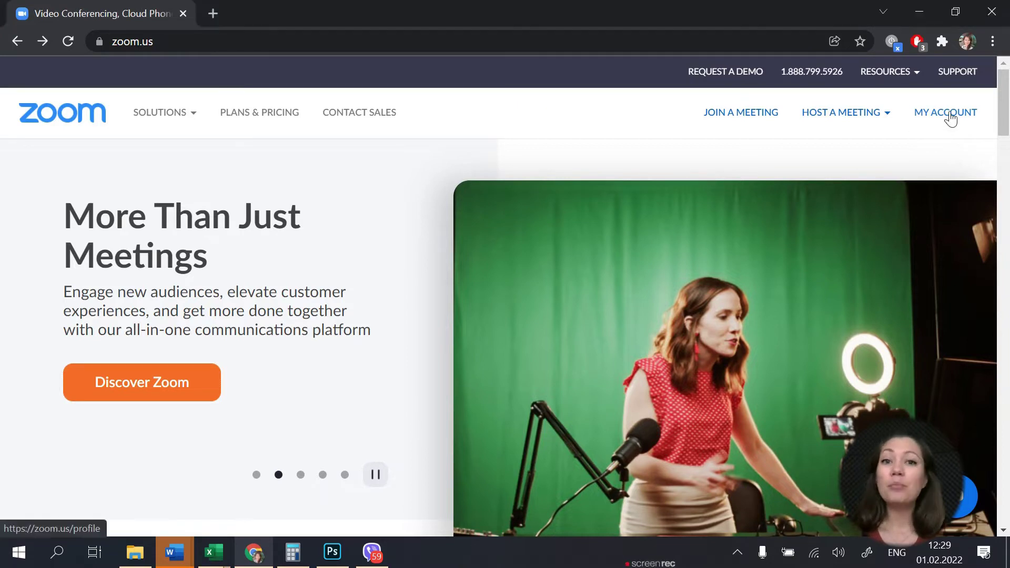
pyautogui.click(950, 116)
pyautogui.scroll(-2, 245, 335)
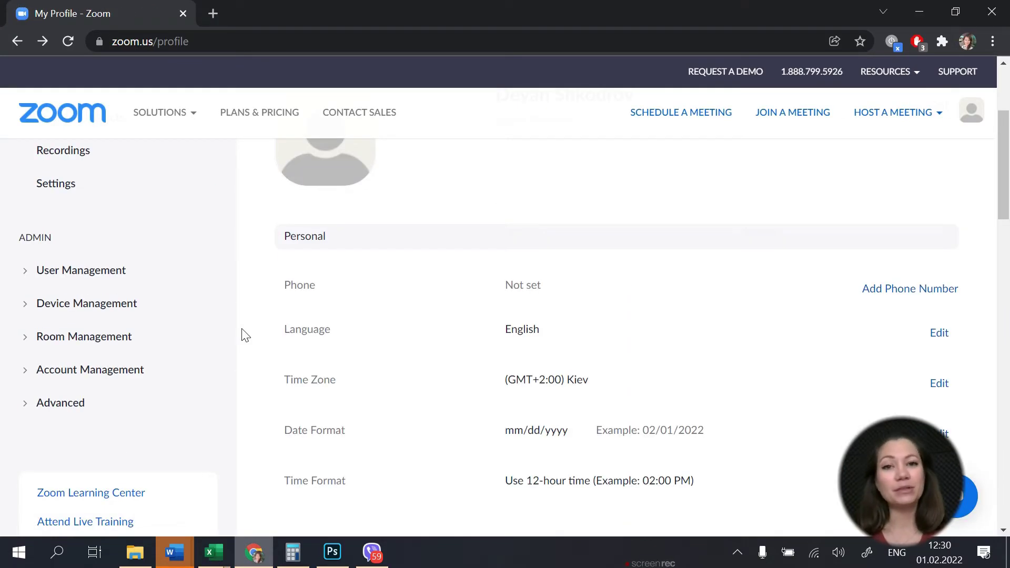
pyautogui.click(117, 374)
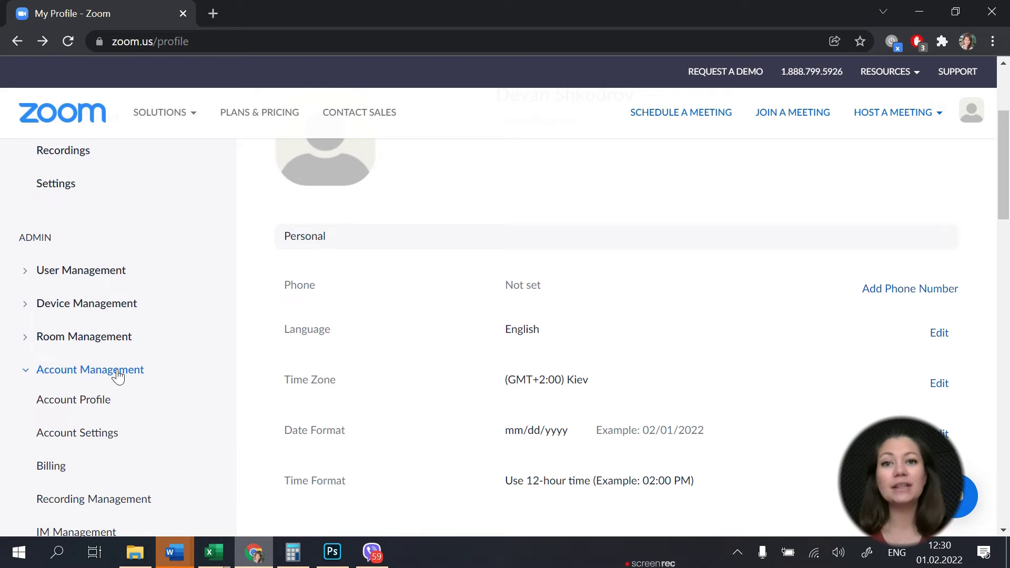
pyautogui.scroll(-1, 117, 374)
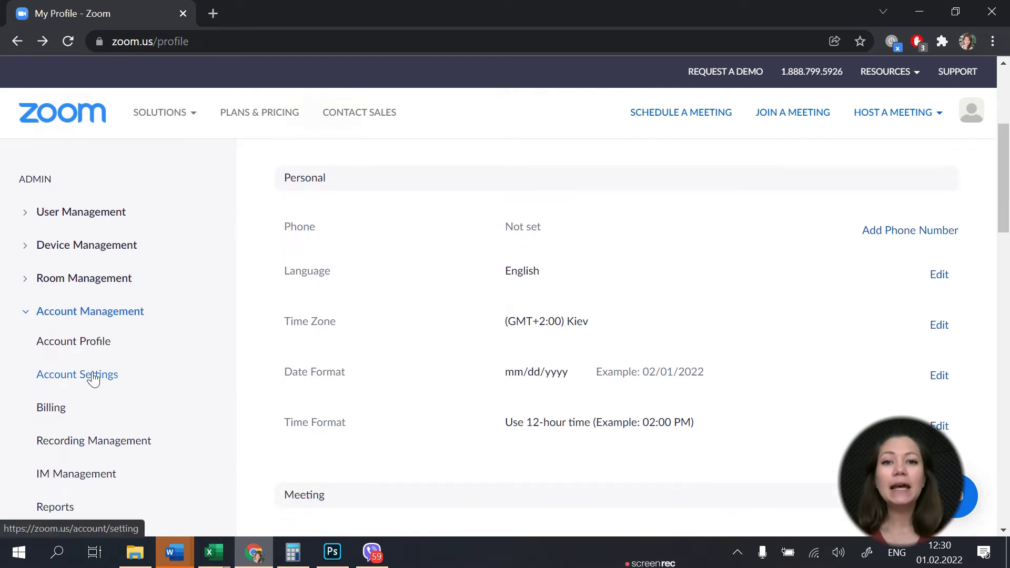
pyautogui.click(94, 378)
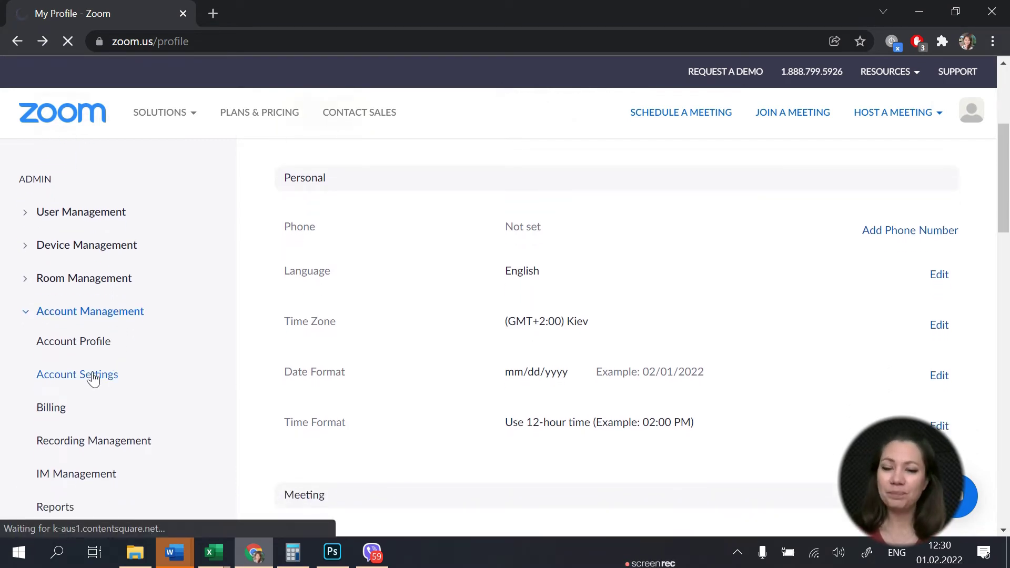
# Locate the Allow livestreaming of meetings setting under In Meeting (Advanced) and check its selected streaming services
pyautogui.scroll(-10, 708, 210)
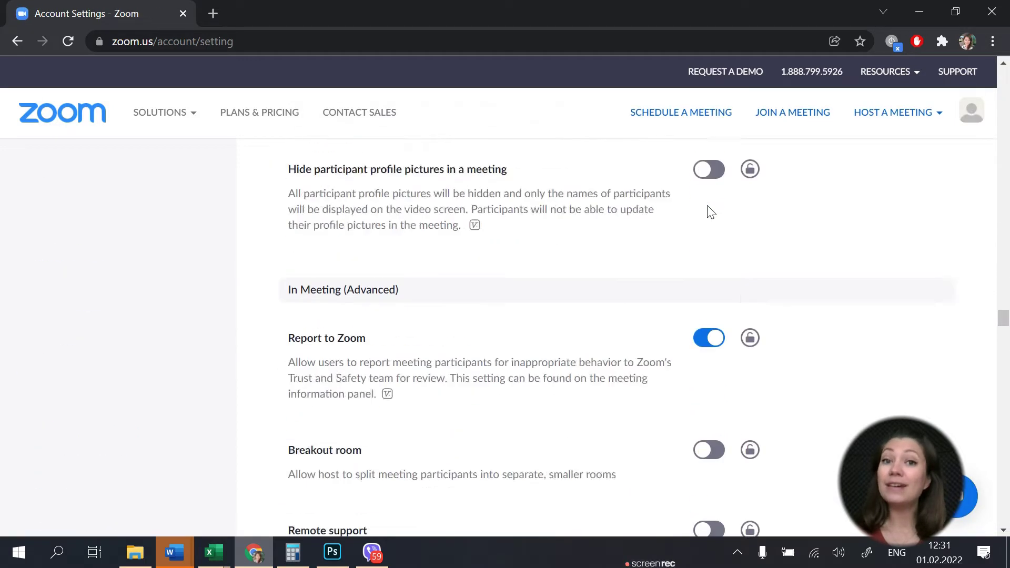
pyautogui.moveTo(401, 202); pyautogui.dragTo(282, 209)
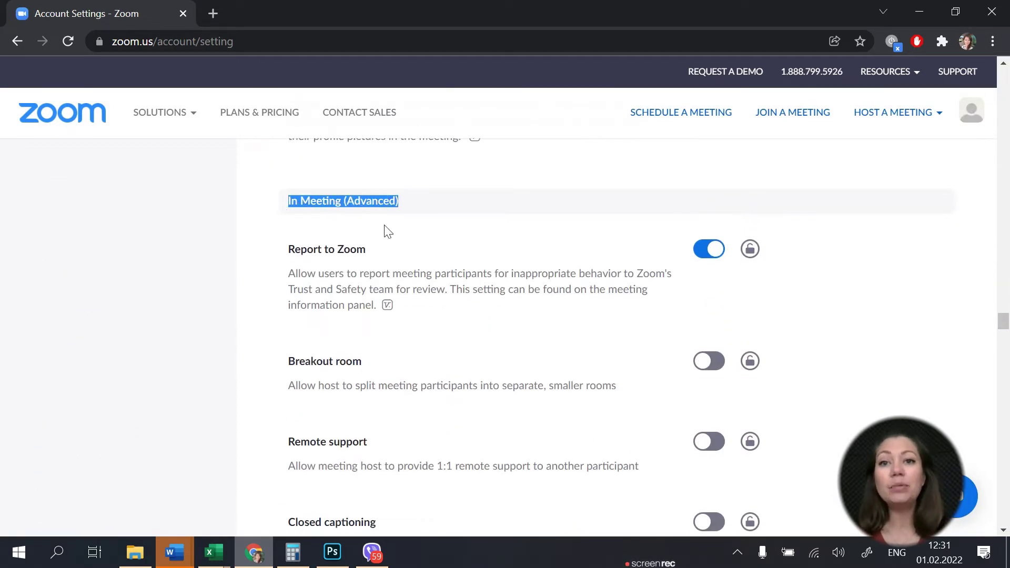
pyautogui.scroll(-15, 458, 241)
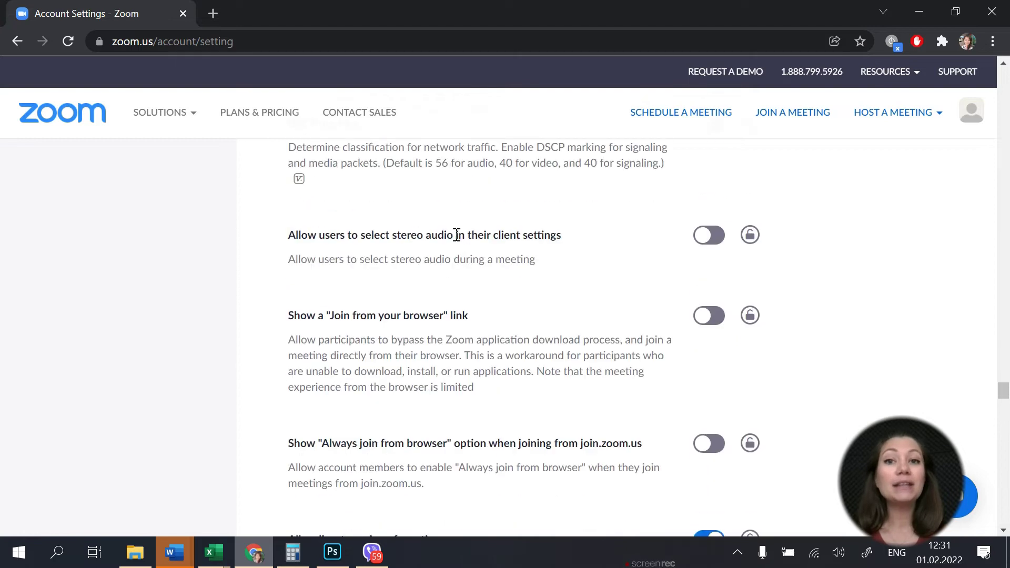
pyautogui.moveTo(451, 244); pyautogui.dragTo(289, 245)
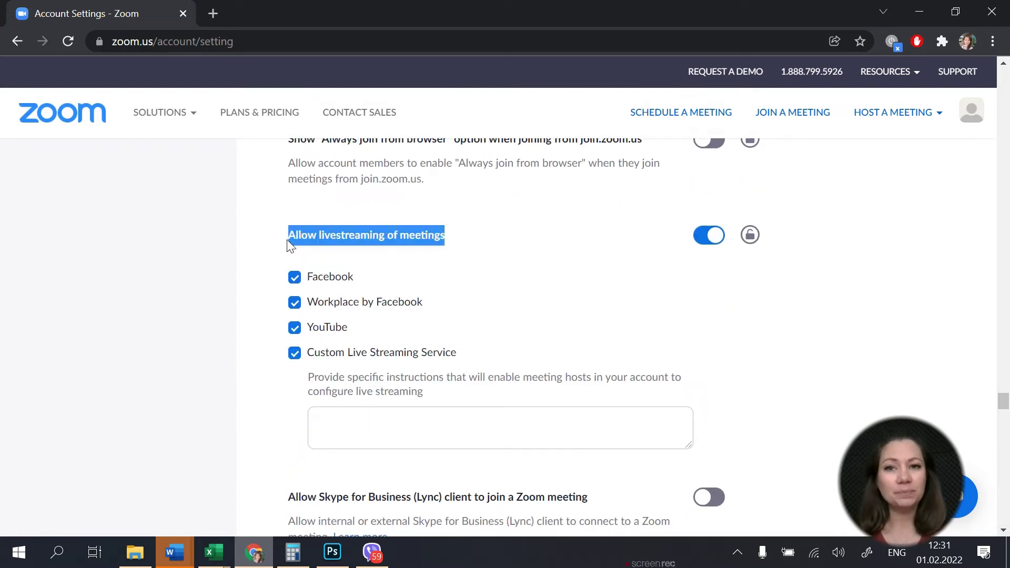
pyautogui.click(483, 252)
# Host a meeting with video off using computer audio and open its Custom Live Streaming Service setup
pyautogui.moveTo(920, 117)
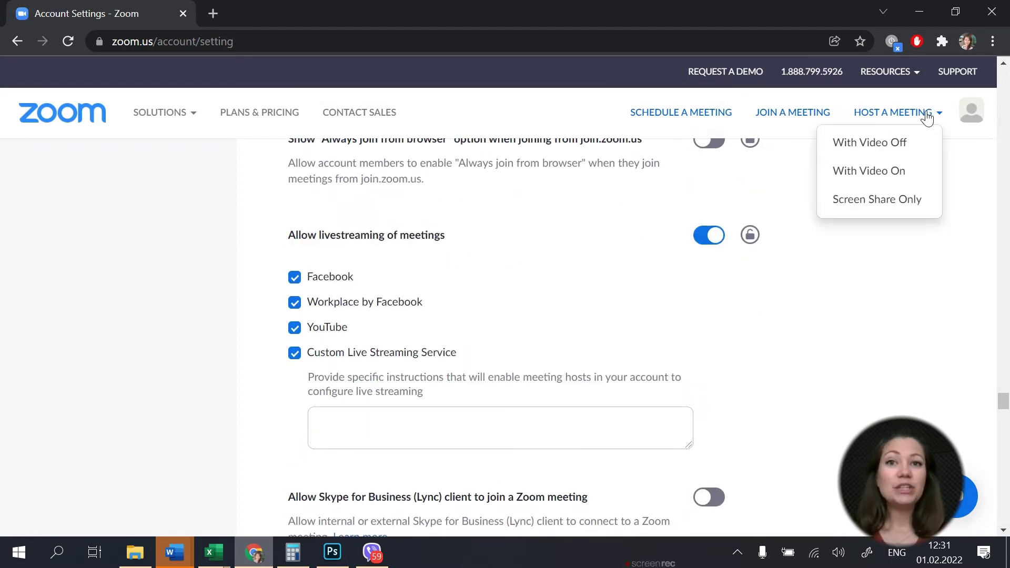
pyautogui.click(892, 142)
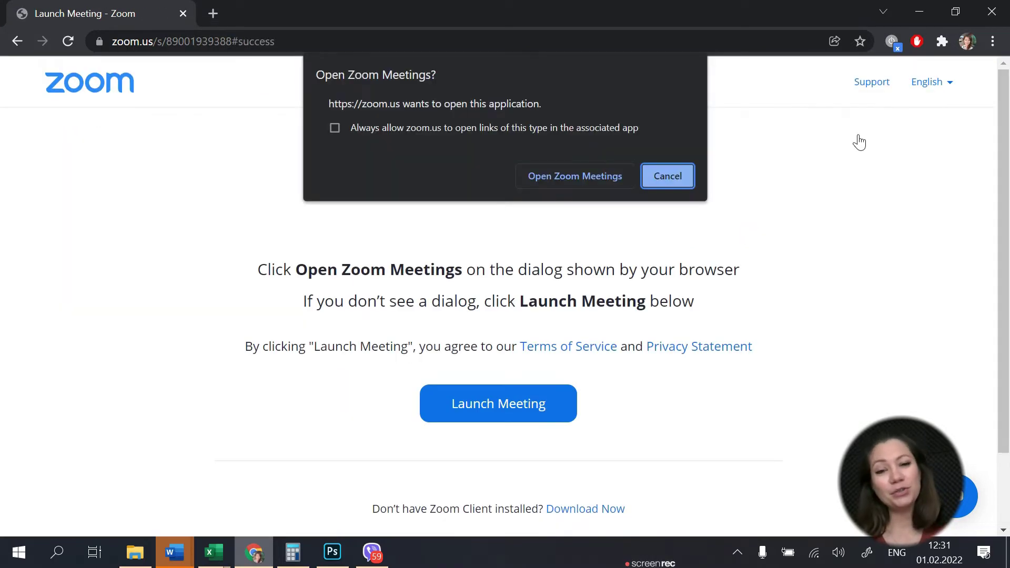
pyautogui.click(602, 174)
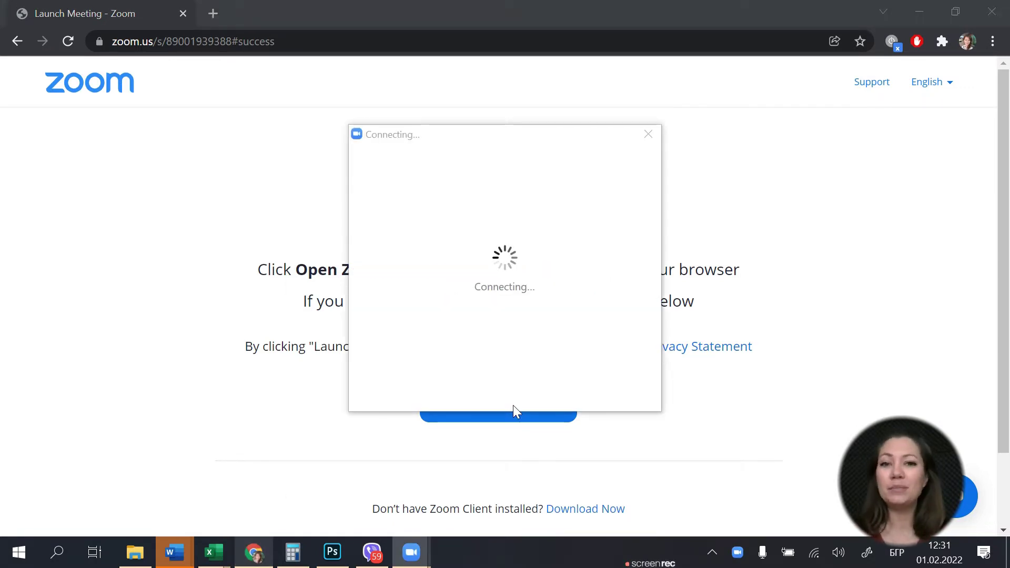
pyautogui.click(541, 258)
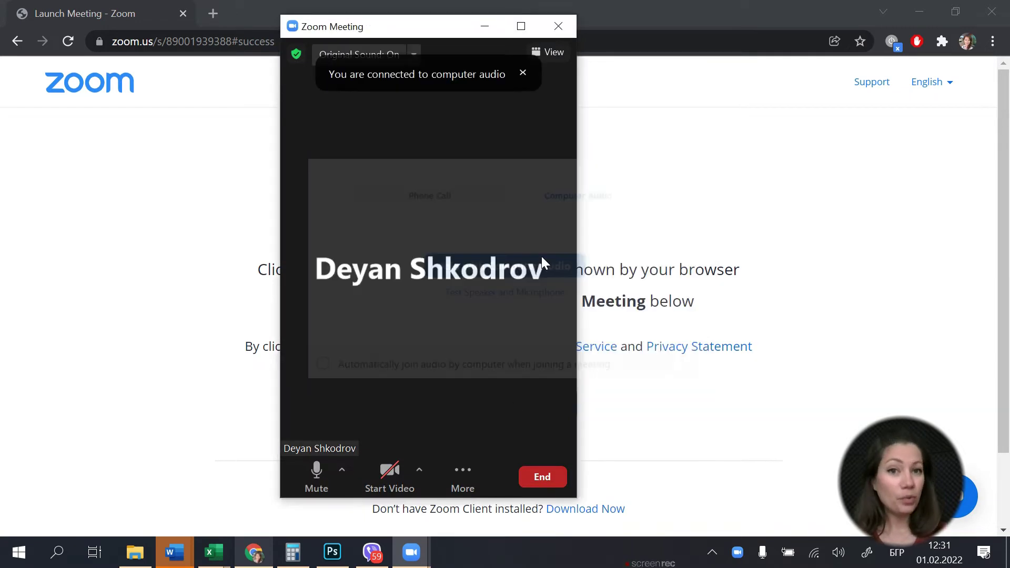
pyautogui.click(449, 484)
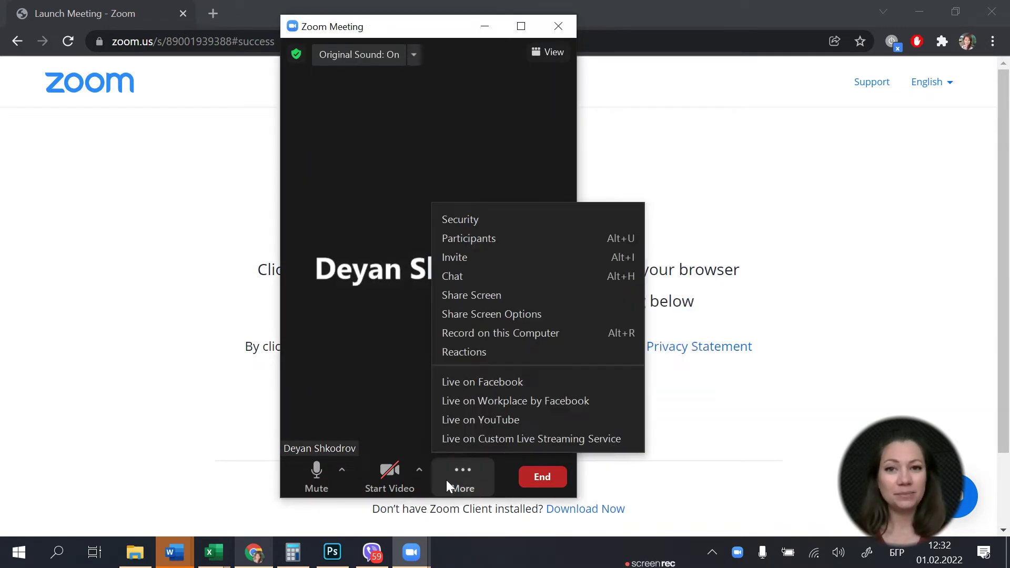
pyautogui.click(478, 440)
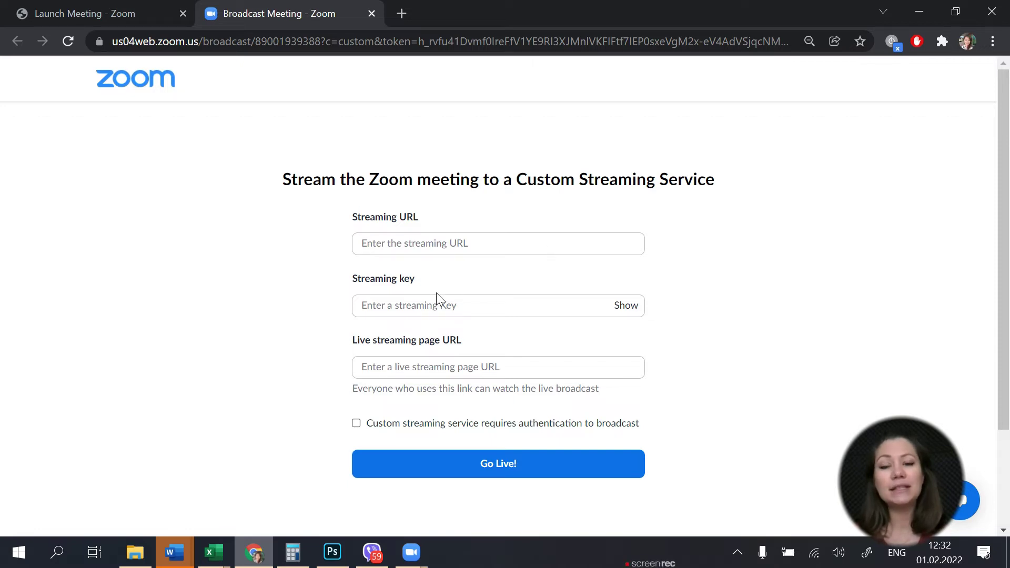
# Switch to the StreamingVideoProvider video panel and create a playlist titled "My First Playlist"
pyautogui.click(403, 11)
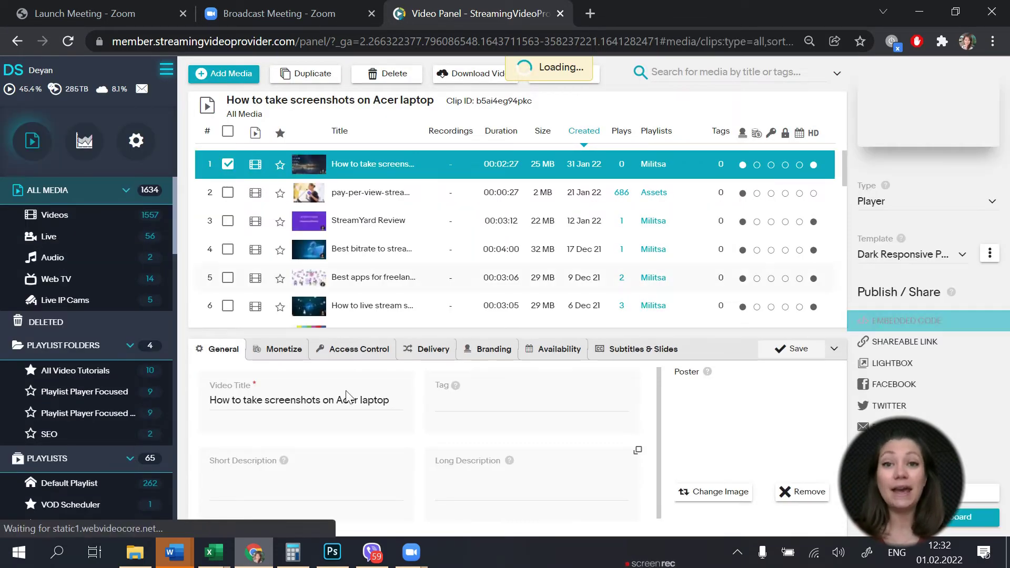
pyautogui.scroll(-2, 116, 440)
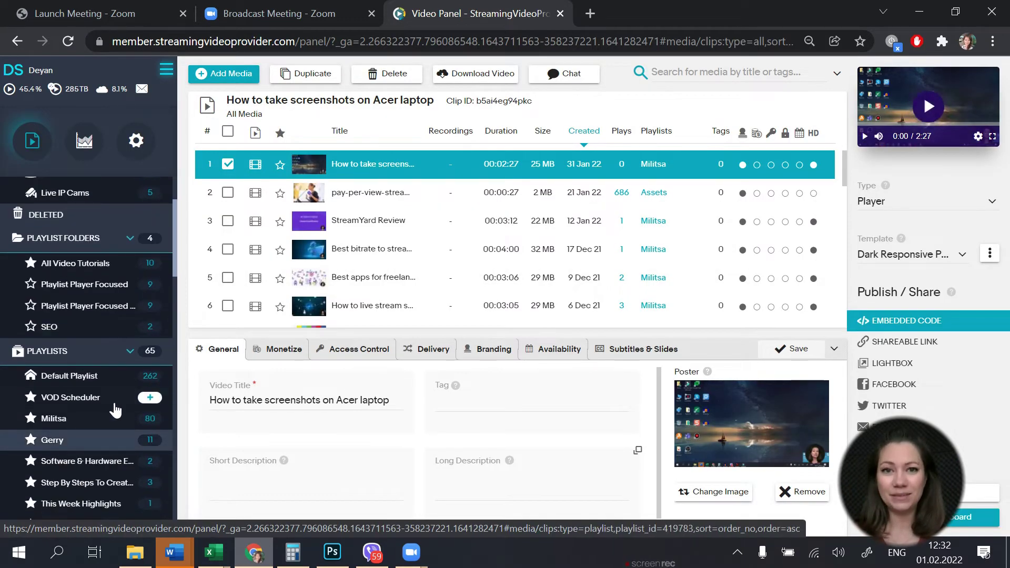
pyautogui.click(149, 352)
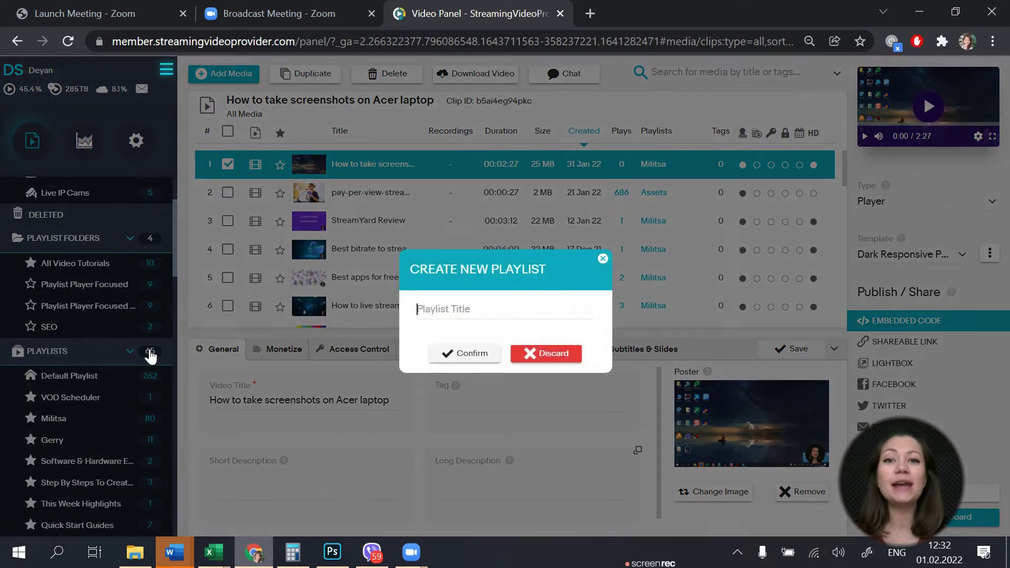
pyautogui.write('My First Playlist')
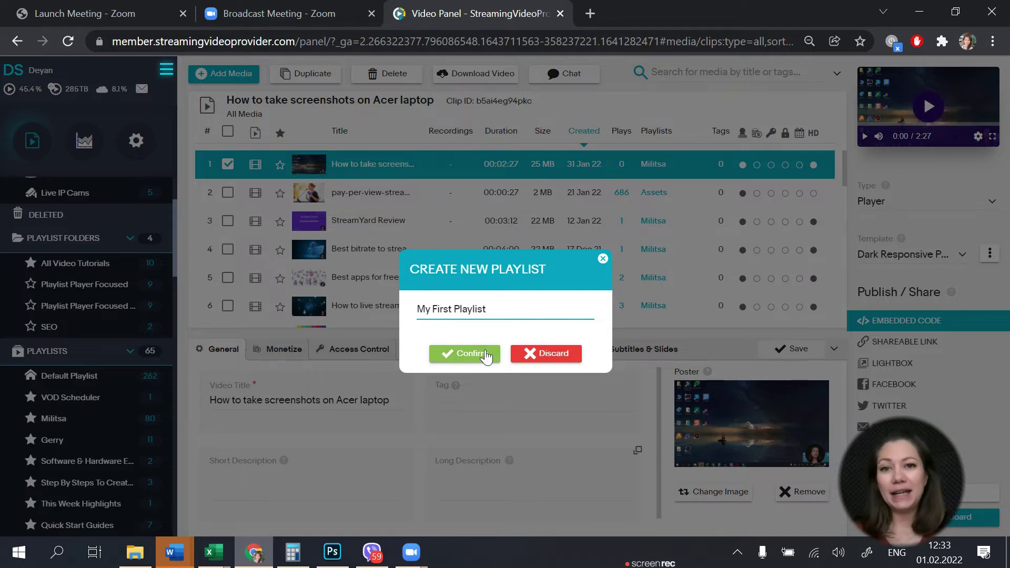
pyautogui.click(465, 353)
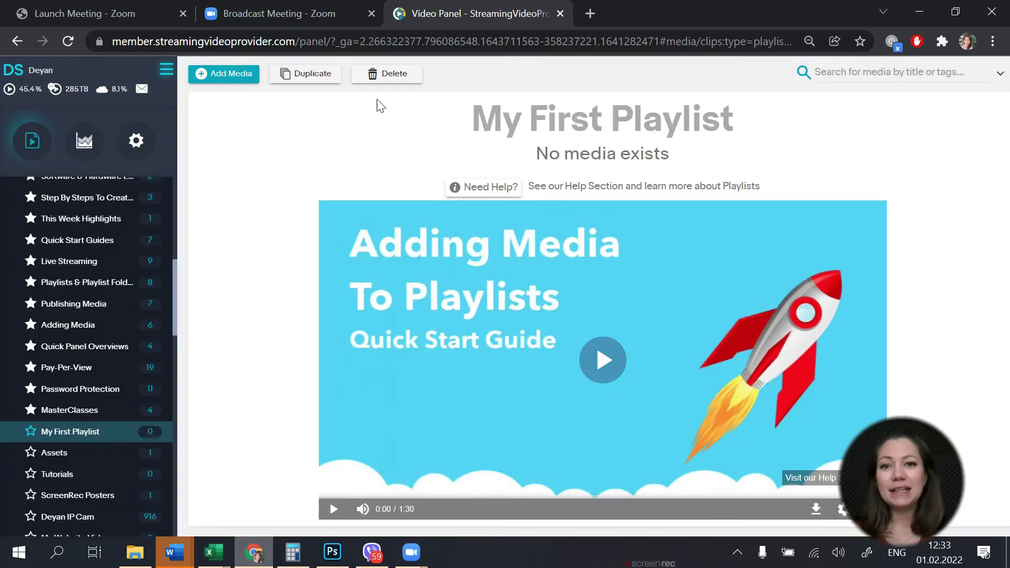
# Add a live stream titled "My First Live Stream" to My First Playlist and open its Live Studio
pyautogui.click(237, 77)
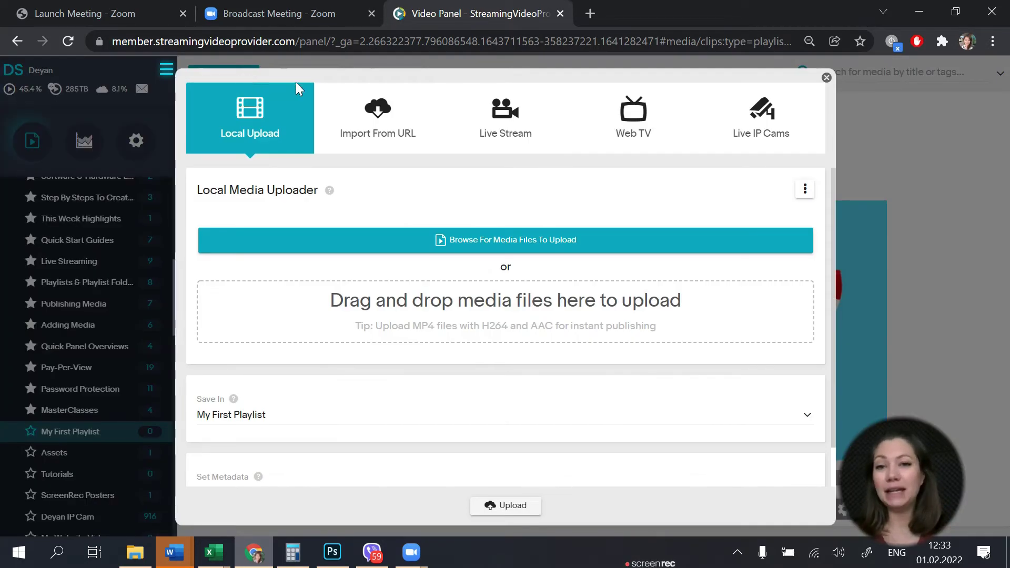
pyautogui.click(515, 152)
pyautogui.click(390, 238)
pyautogui.write('My First Live Stream')
pyautogui.click(506, 492)
pyautogui.click(483, 74)
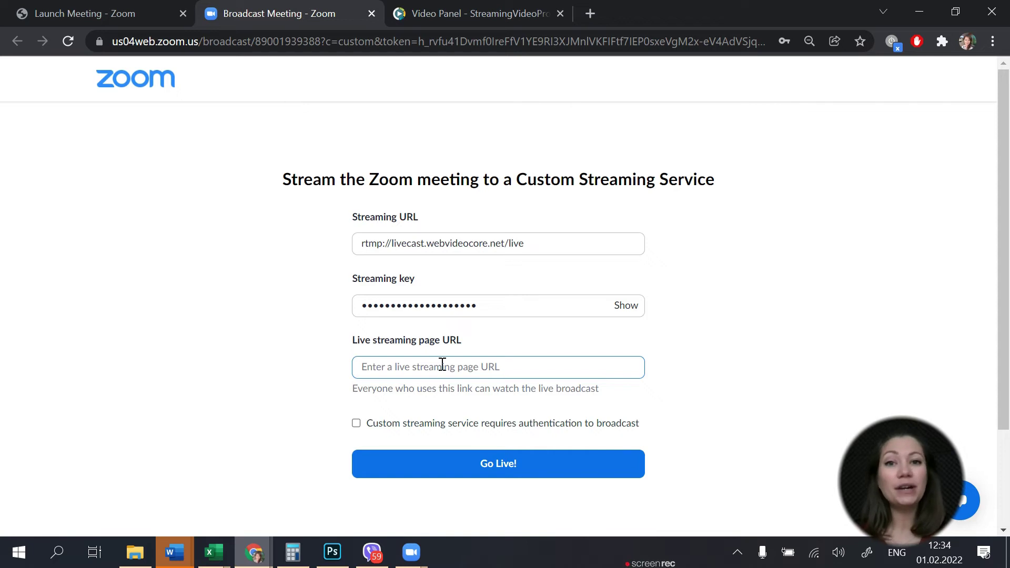
pyautogui.click(593, 12)
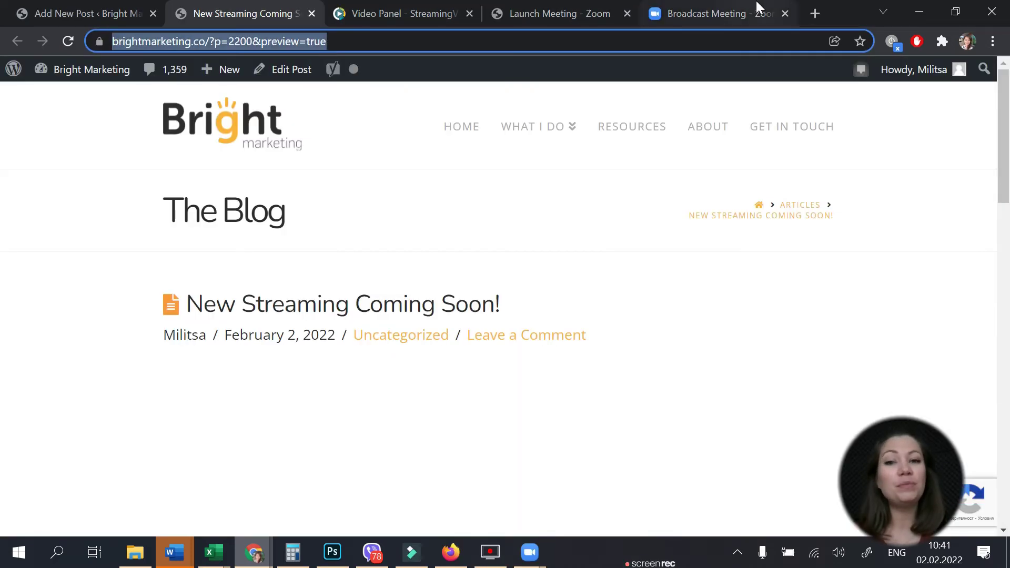
pyautogui.click(758, 9)
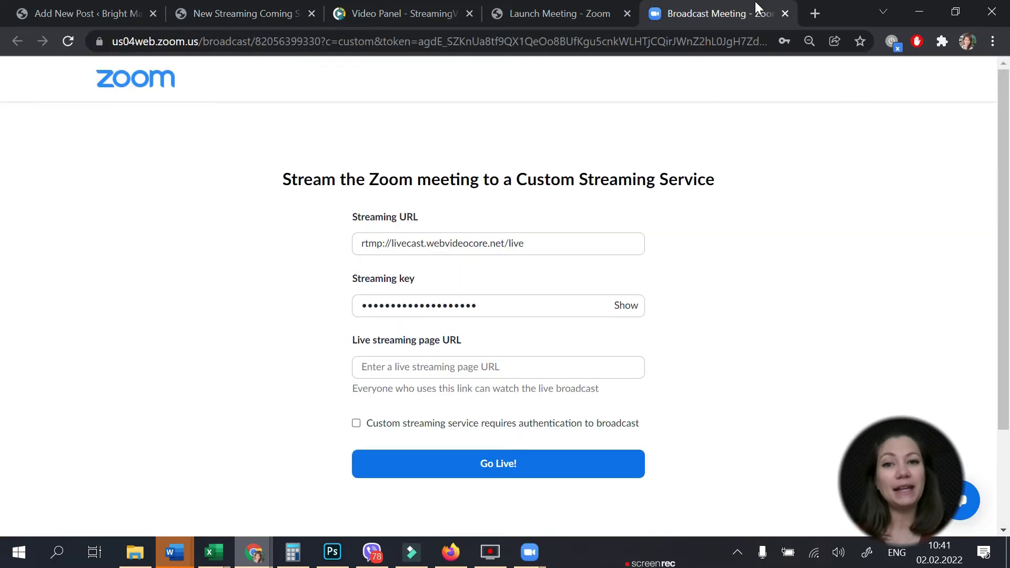
pyautogui.click(498, 365)
pyautogui.write('https://brightmarketing.co/?p=2200&preview=true')
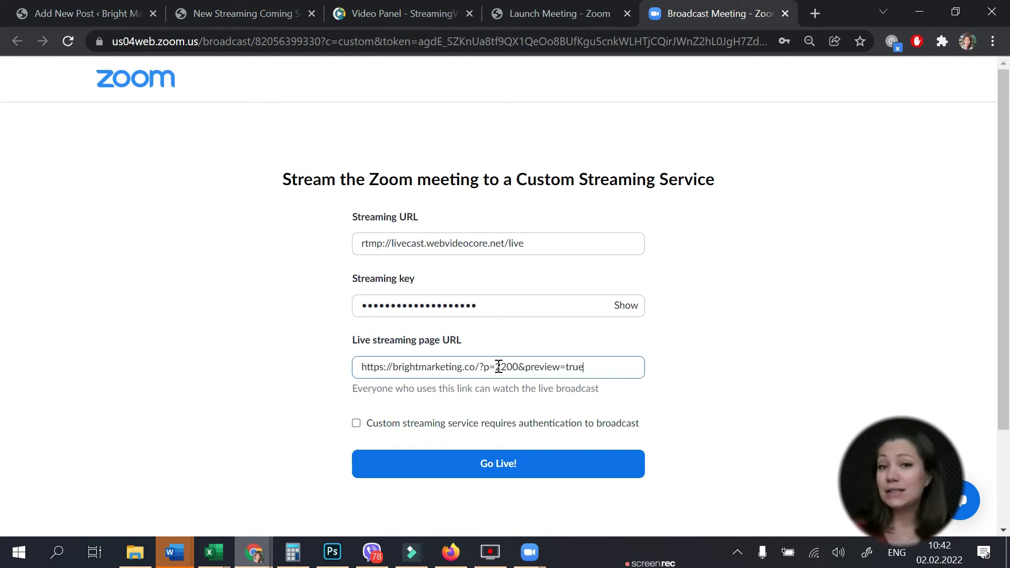
pyautogui.click(540, 465)
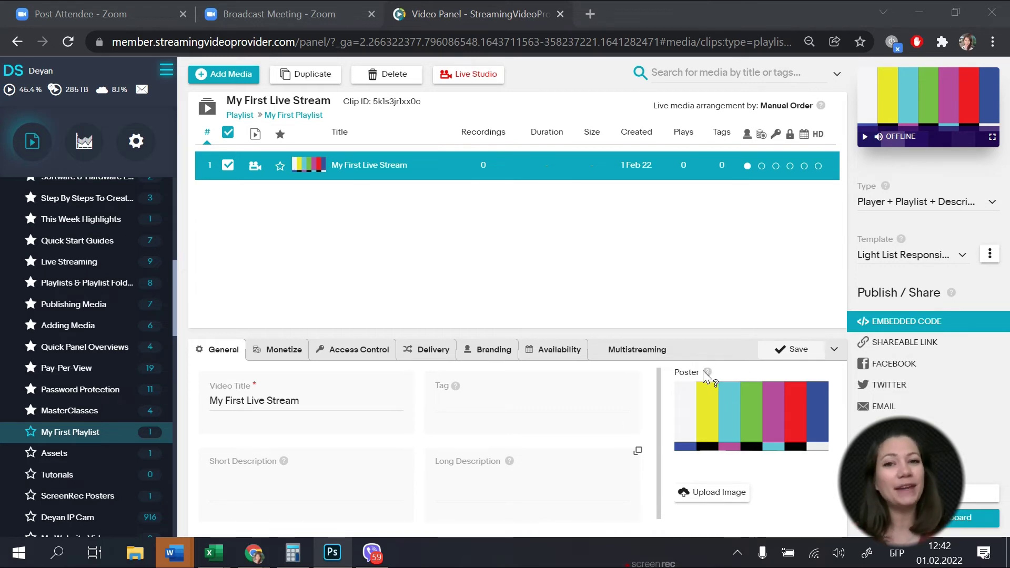
# Upload the yellow "New Stream Coming Soon 1.03.2022 19:00" image as the live stream's poster and save it
pyautogui.click(722, 499)
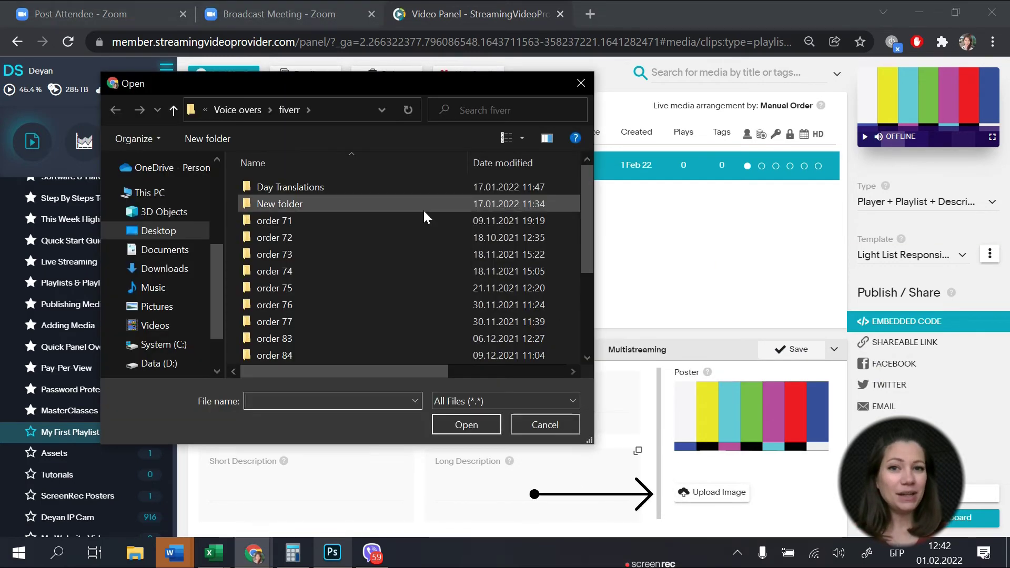
pyautogui.click(157, 306)
pyautogui.scroll(-2, 505, 223)
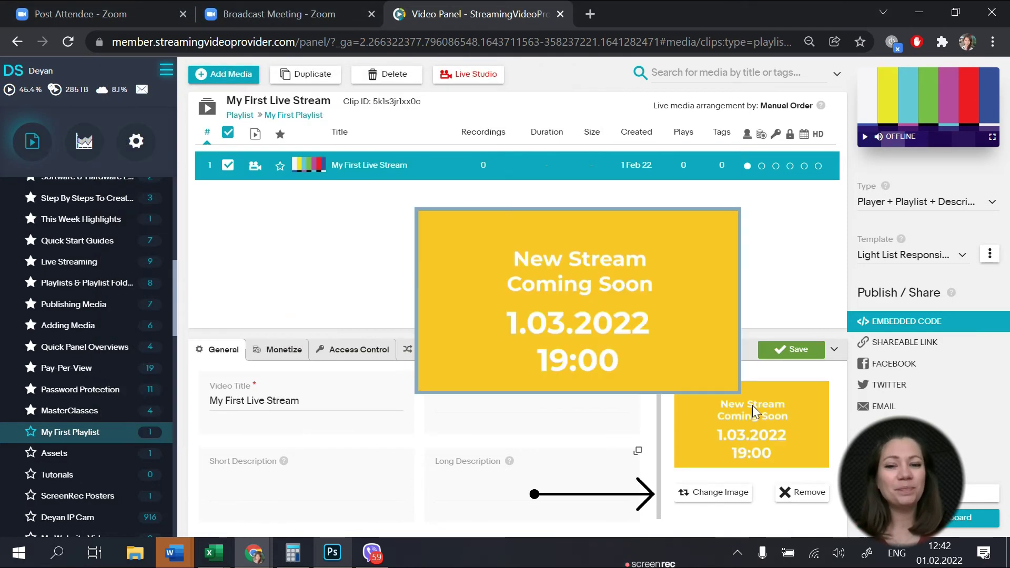
pyautogui.click(799, 349)
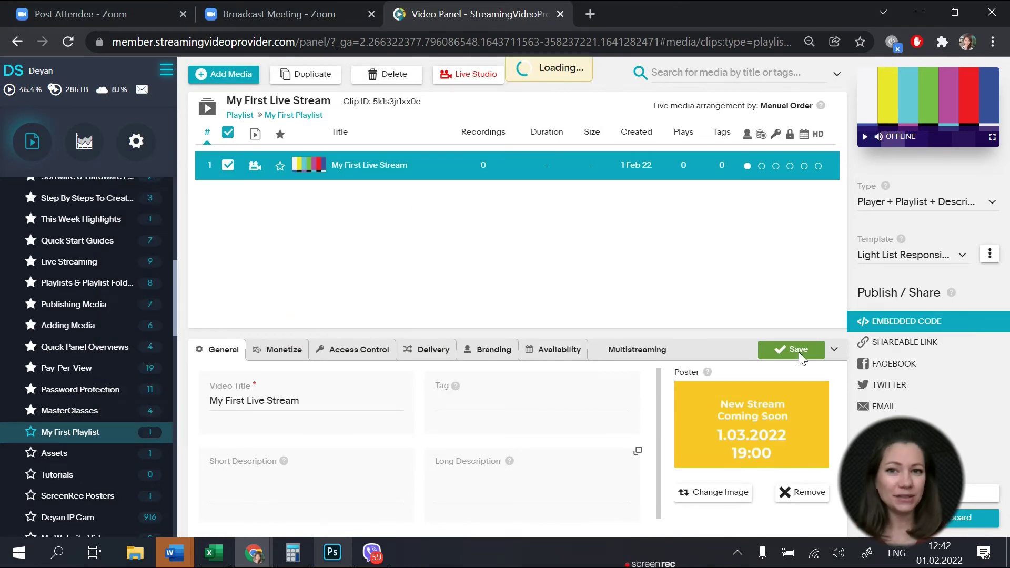
# Set the live stream's availability to Specific Date & Time Scheduling with a start date of 1 Mar 22 10:00
pyautogui.click(558, 353)
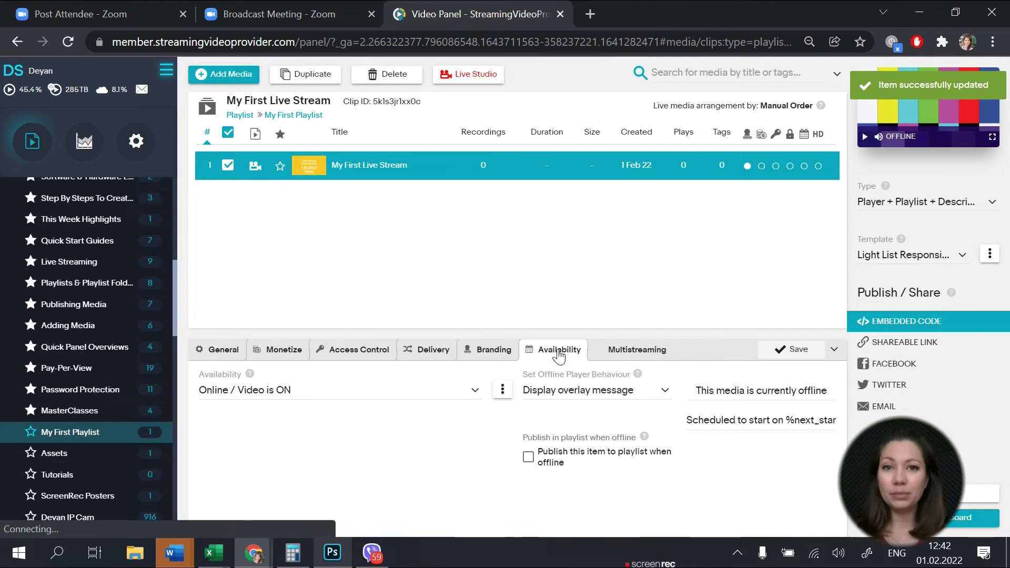
pyautogui.click(473, 392)
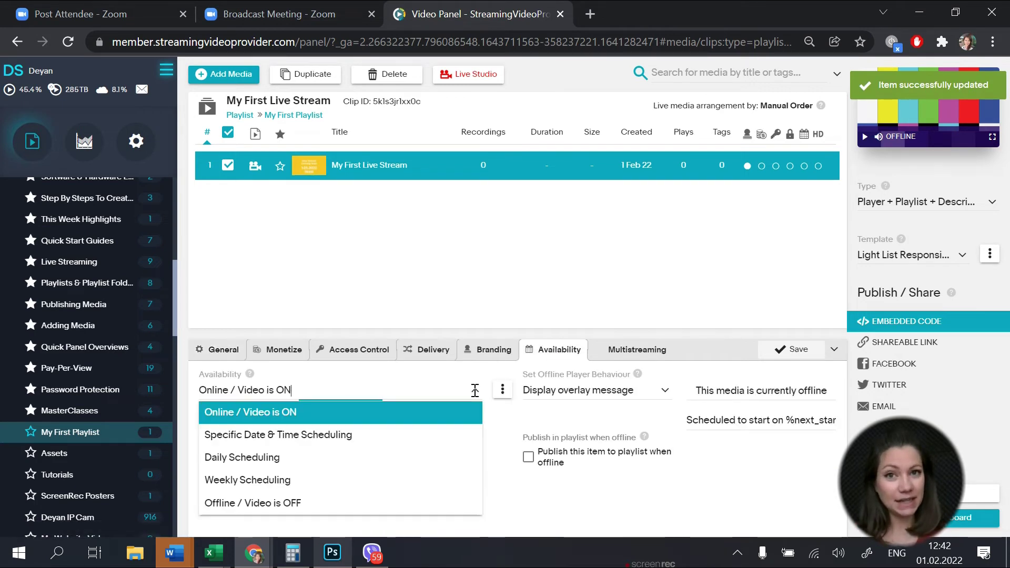
pyautogui.click(334, 437)
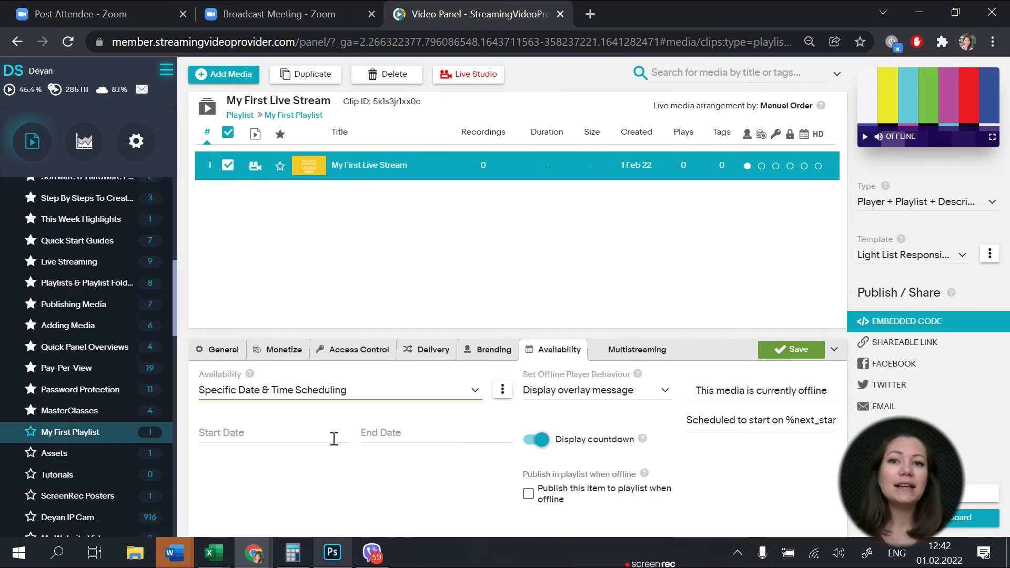
pyautogui.click(293, 431)
pyautogui.click(363, 228)
pyautogui.click(264, 272)
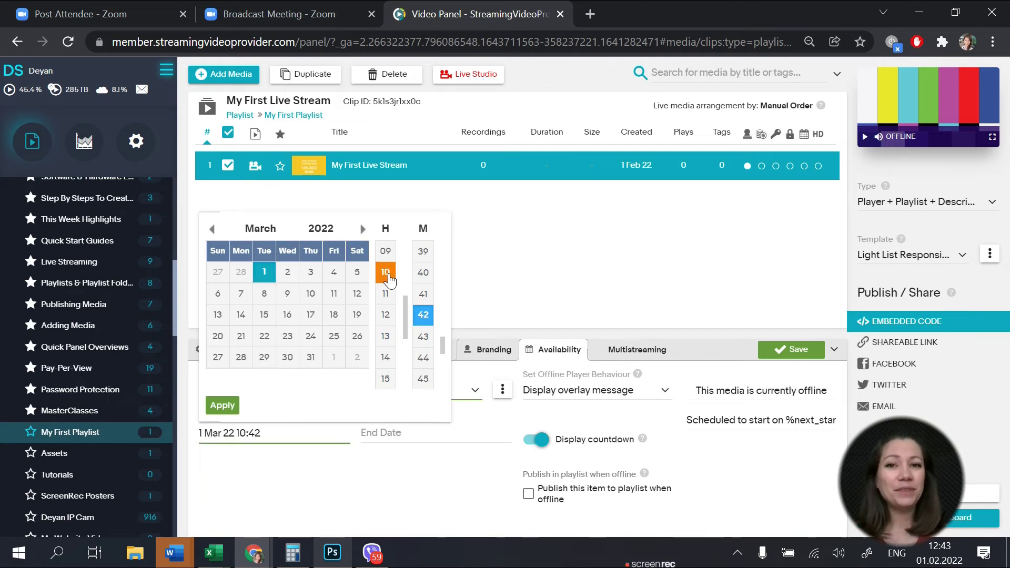
pyautogui.scroll(10, 427, 282)
pyautogui.click(424, 273)
pyautogui.click(222, 405)
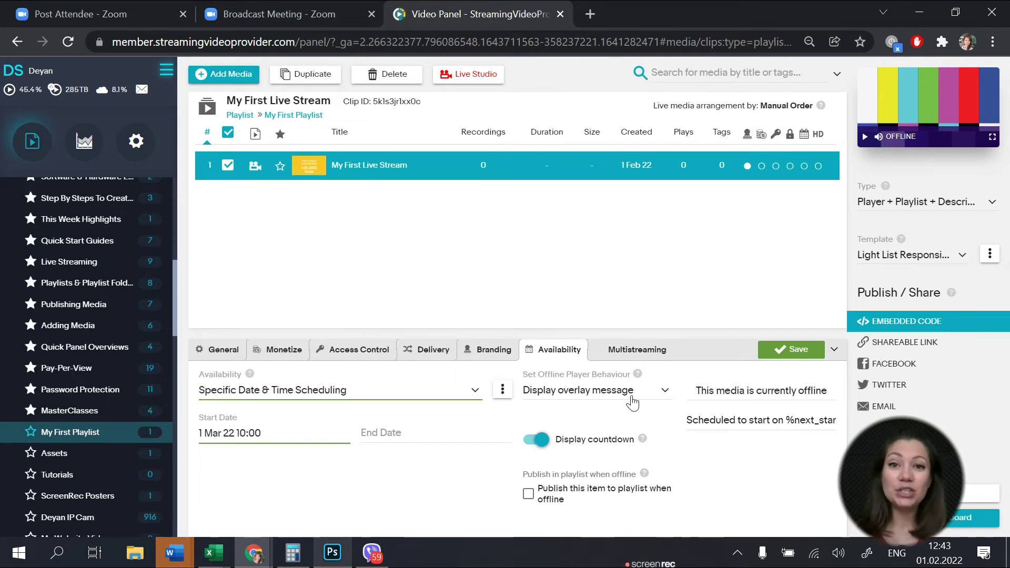
# Set the live stream's offline overlay message to "Coming soon! Stay tuned!", save it, and check the player in a live preview
pyautogui.tripleClick(751, 392)
pyautogui.write('Coming soon! Stay tuned!')
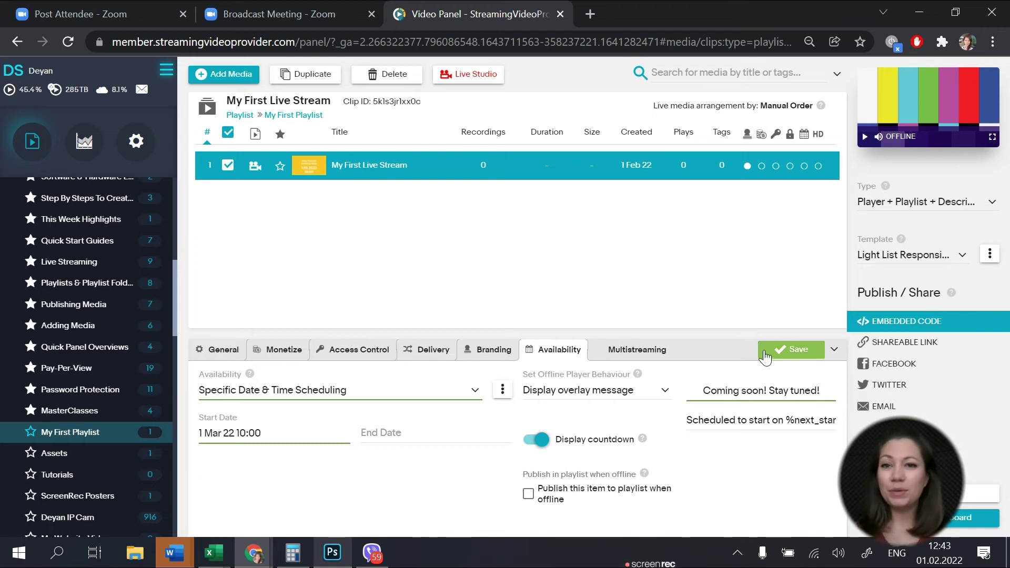
pyautogui.click(789, 349)
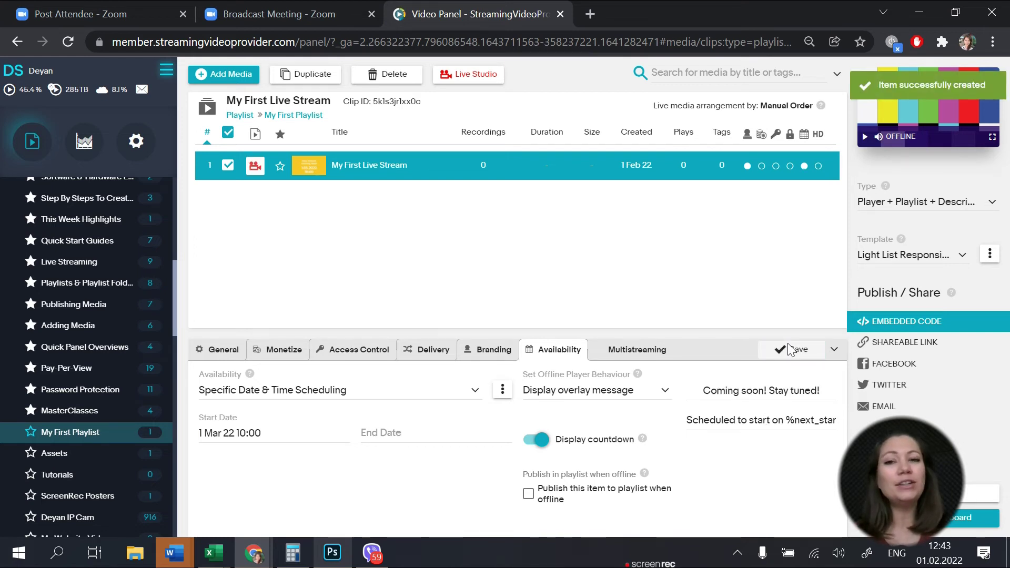
pyautogui.click(928, 105)
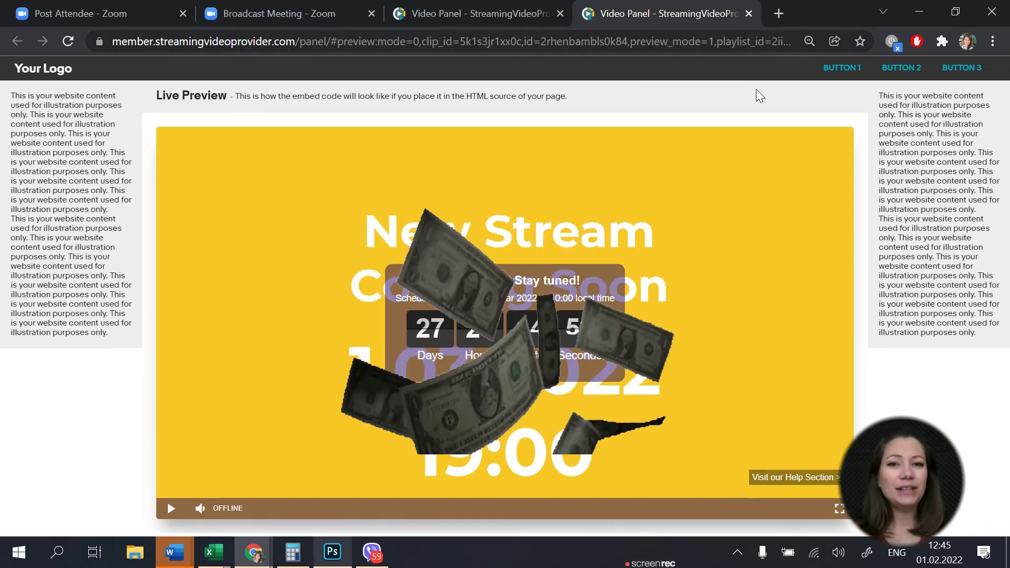
pyautogui.click(749, 14)
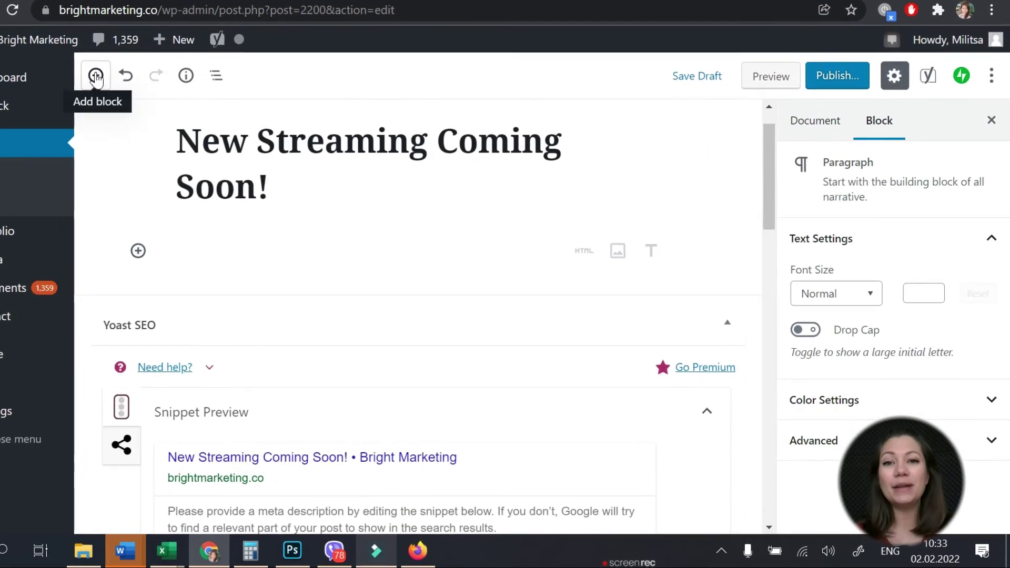
# In the WordPress post "New Streaming Coming Soon!", add a Custom HTML block and paste the live stream's player embed code into it
pyautogui.click(124, 90)
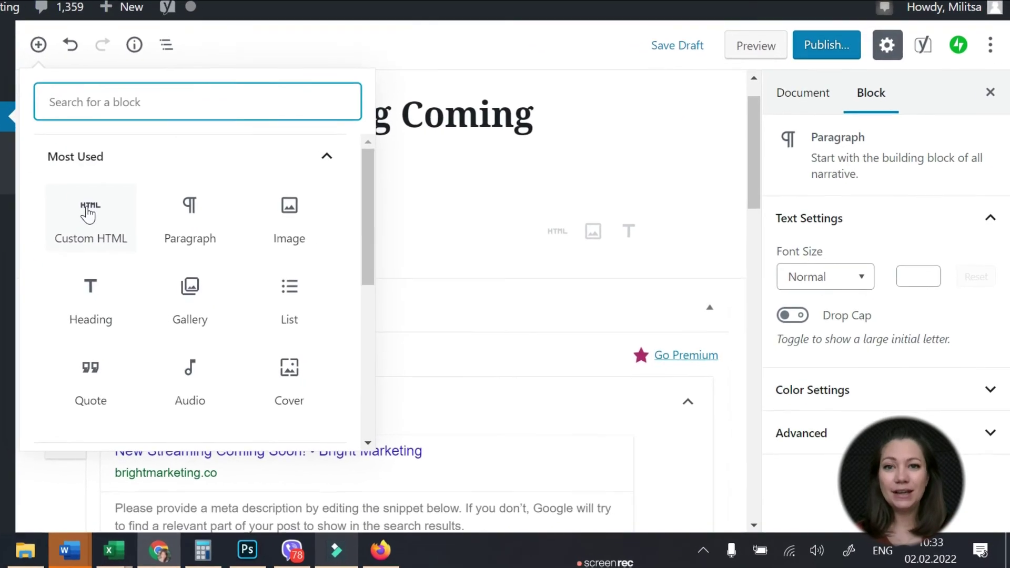
pyautogui.click(84, 210)
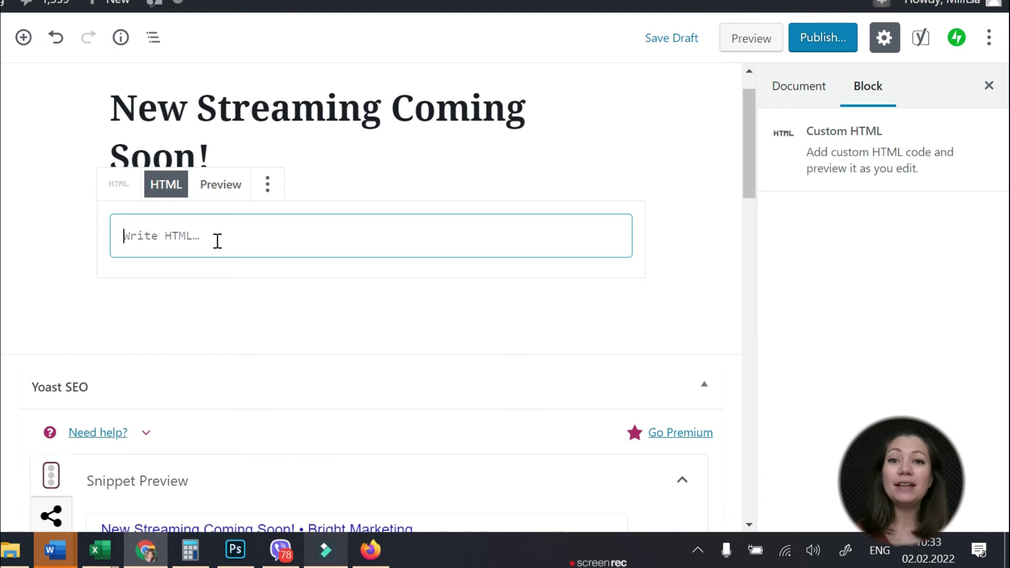
pyautogui.hotkey('ctrl', 'v')
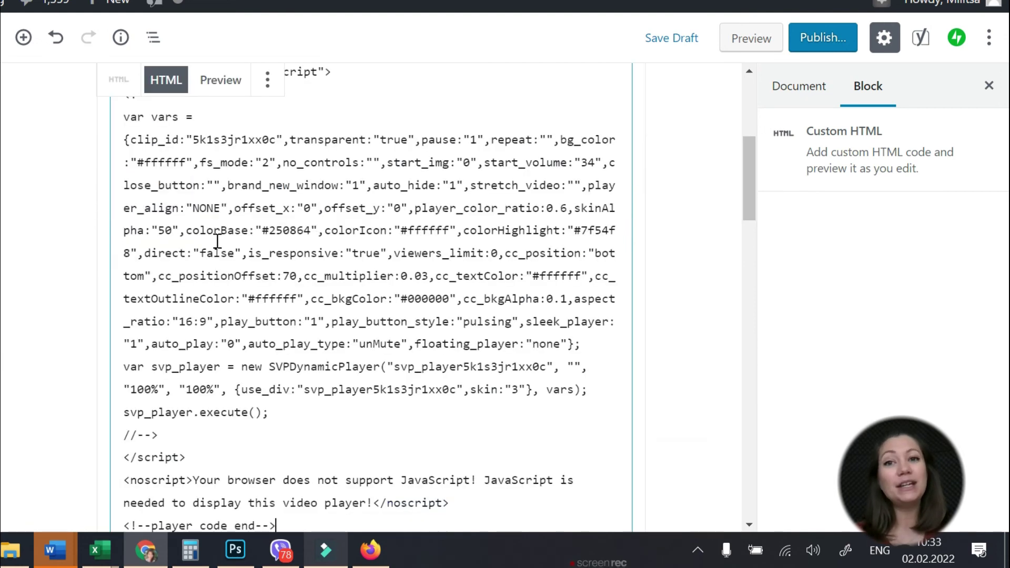
# Preview the embedded player in the Custom HTML block and dismiss its ticket overlay to view the scheduled stream's countdown
pyautogui.click(224, 88)
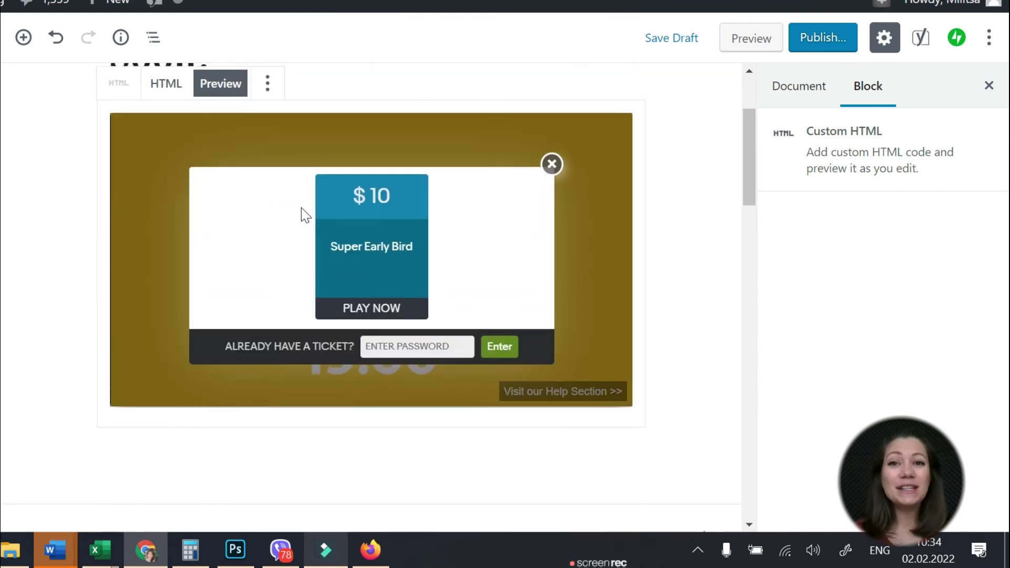
pyautogui.scroll(1, 303, 215)
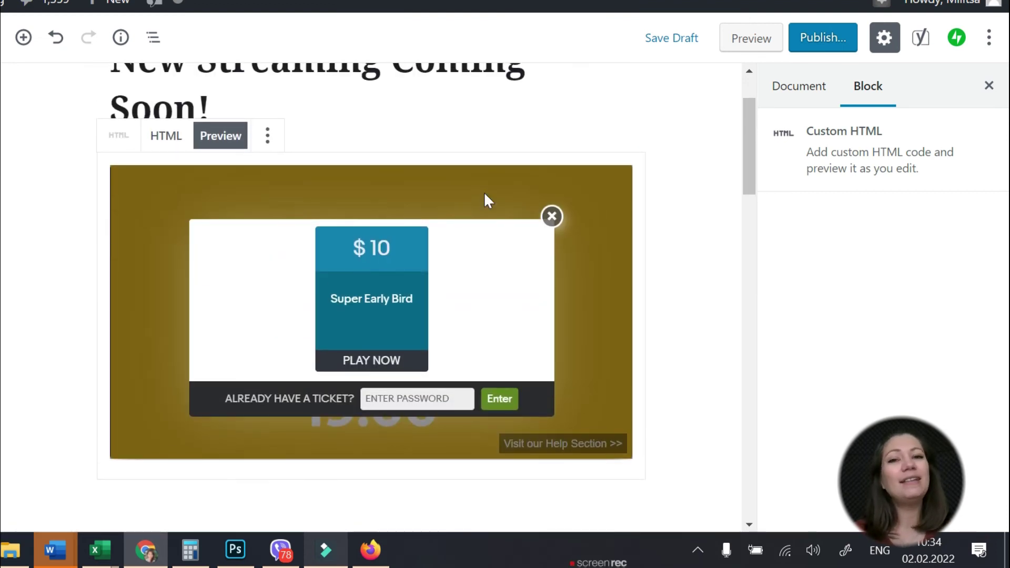
pyautogui.click(552, 217)
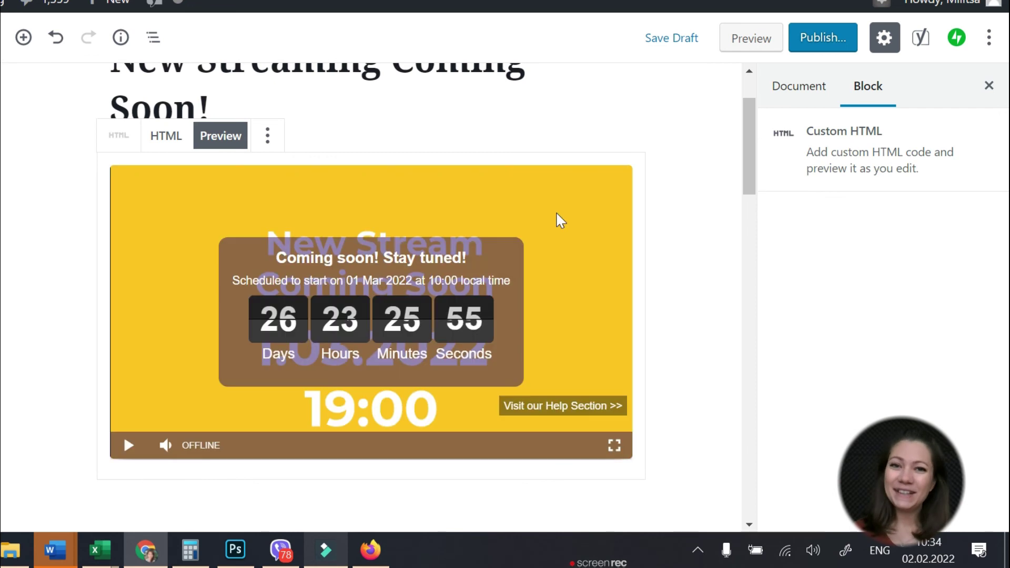